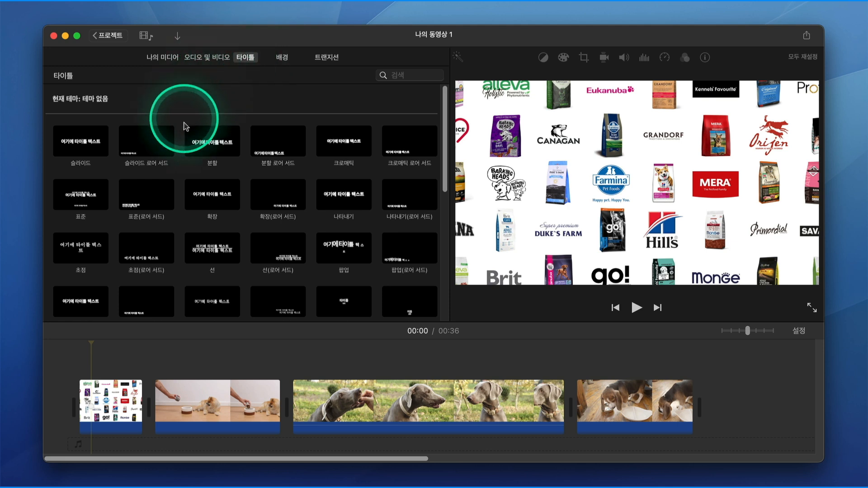
Step: Add the 분할 title over the first clip and shorten it to 2.8 seconds
double_click(213, 146)
left_click_drag(165, 366, 134, 367)
Step: Apply the 코믹 빈티지 clip filter to the first clip with the pet food brand logos
left_click(96, 397)
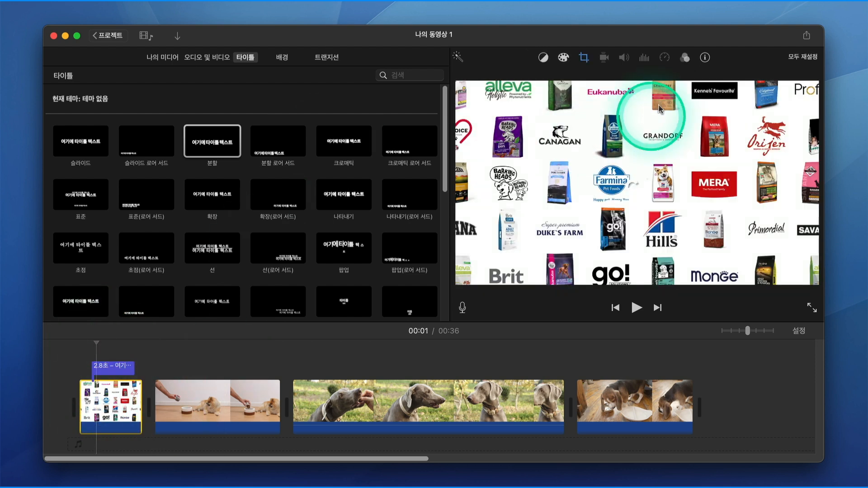
left_click(684, 57)
left_click(564, 80)
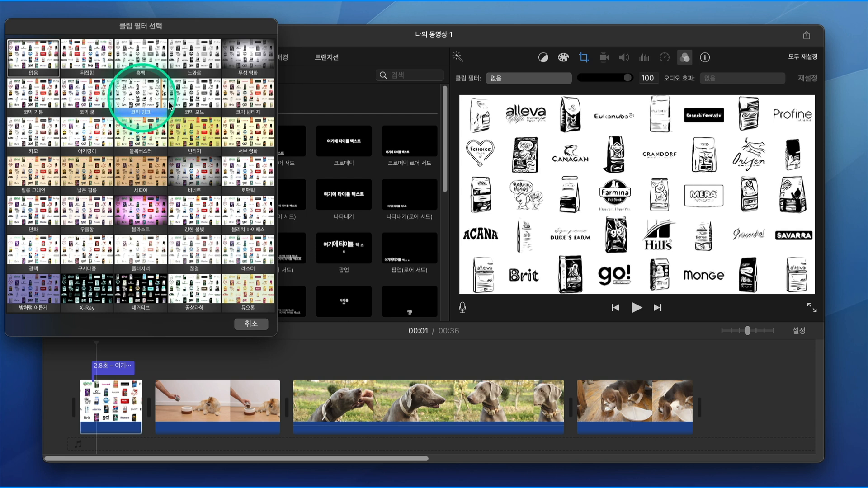
left_click(243, 97)
Step: Replace the title's placeholder text with THE and colour it blue
left_click_drag(191, 248, 111, 375)
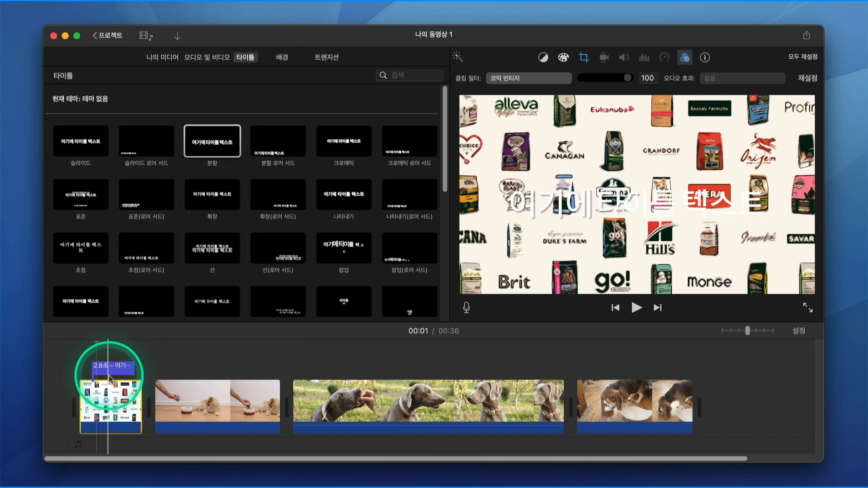
double_click(582, 199)
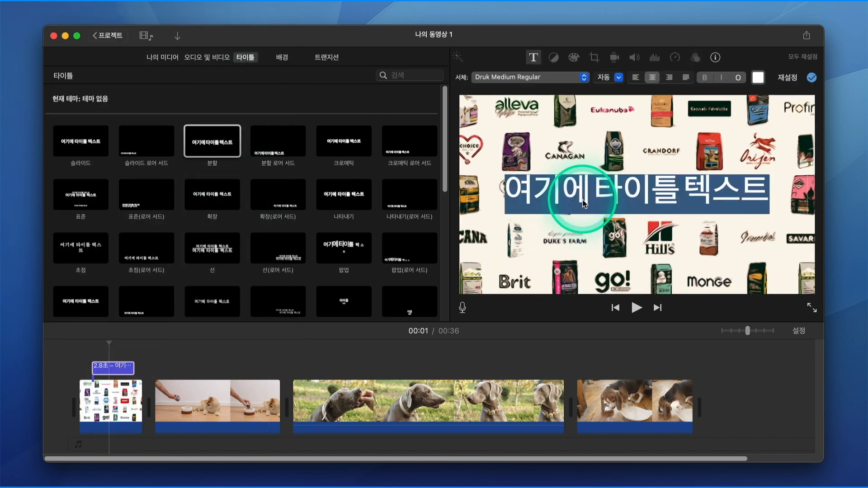
key("BackSpace")
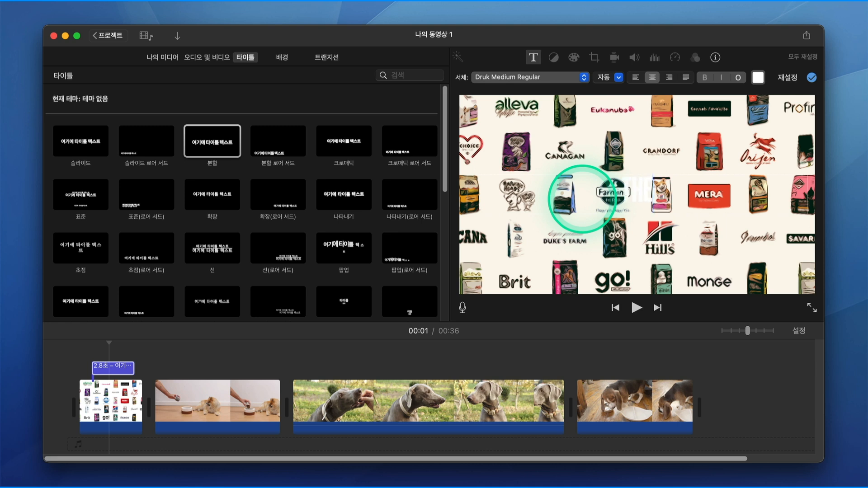
double_click(620, 192)
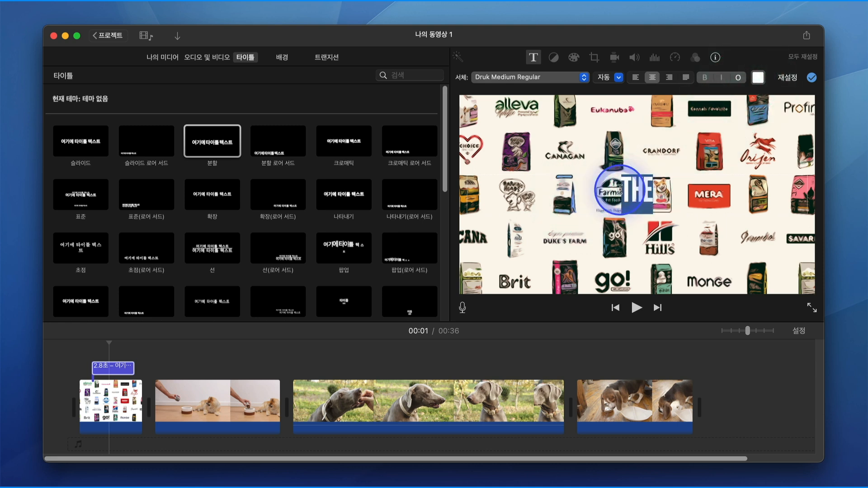
left_click(757, 79)
left_click(84, 468)
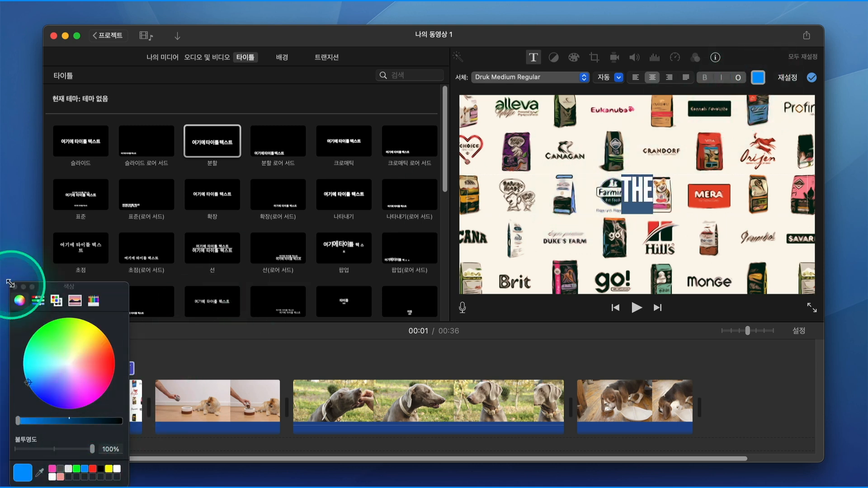
left_click(15, 287)
Step: Extend the title text to read THE BEST DOG BRAND
left_click(635, 187)
key("Right")
key("Right")
type("DOG")
key("BackSpace")
key("BackSpace")
key("BackSpace")
key("BackSpace")
type("BEST")
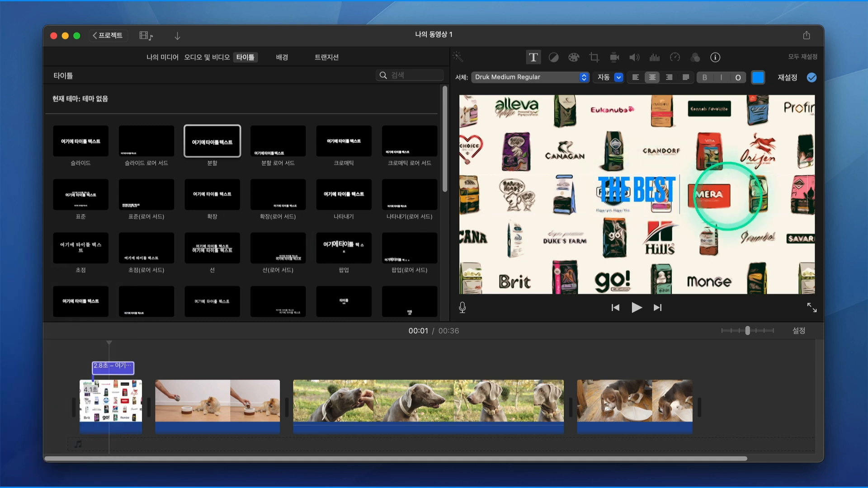
type(" DOG BRAND")
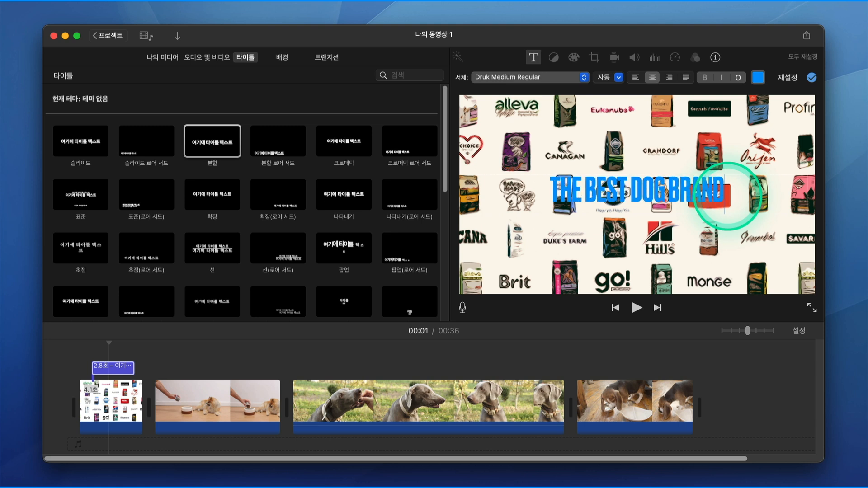
Step: Change the font of the whole title text to American Typewriter Bold
double_click(728, 196)
left_click(727, 196)
triple_click(668, 199)
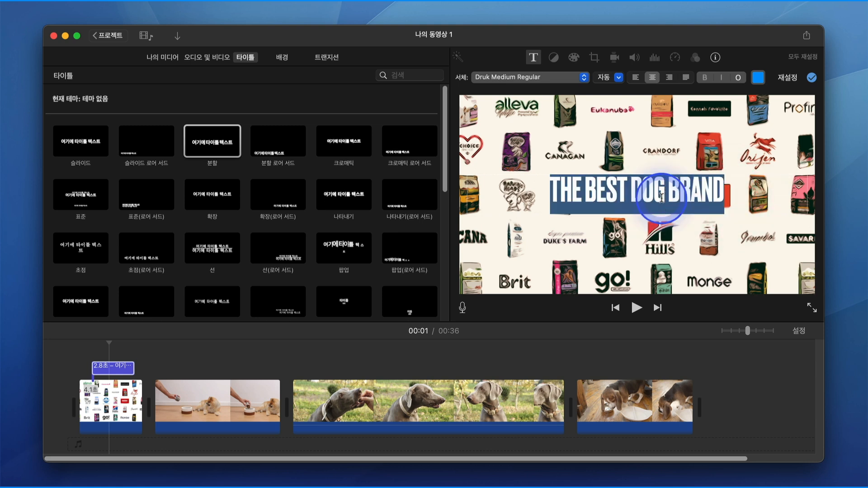
left_click(556, 80)
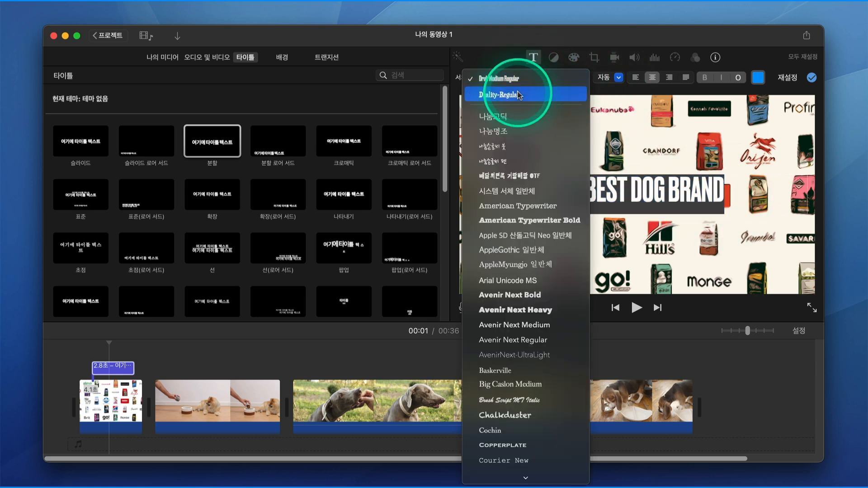
left_click(515, 221)
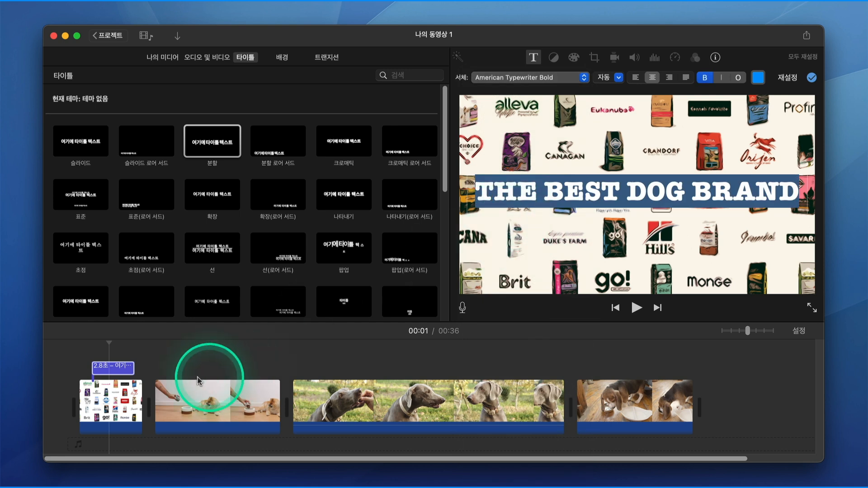
left_click(133, 346)
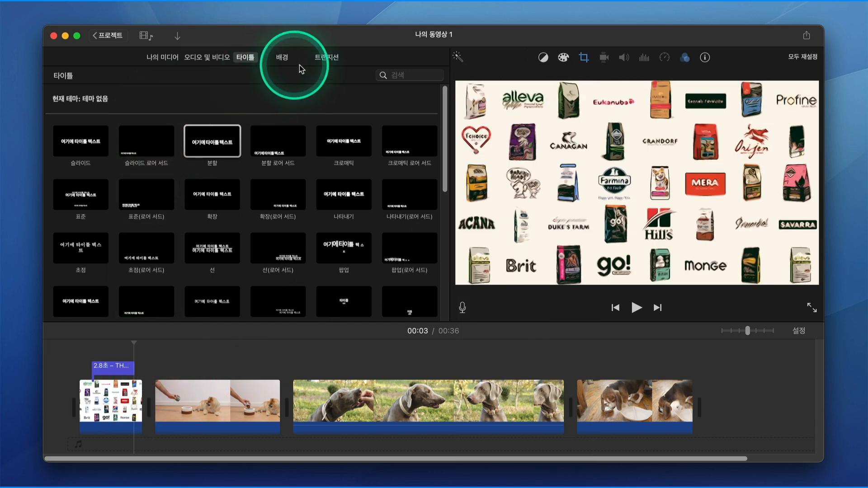
Step: Insert the 열리는 원, 닫히는 원 and 큐브 transitions, in that order, at the three junctions between the four timeline clips
left_click(327, 57)
left_click_drag(79, 195, 148, 406)
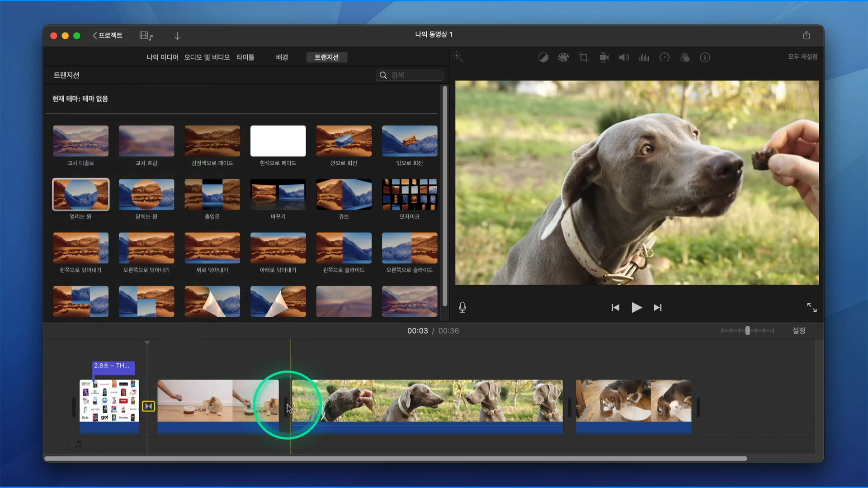
left_click_drag(146, 194, 284, 406)
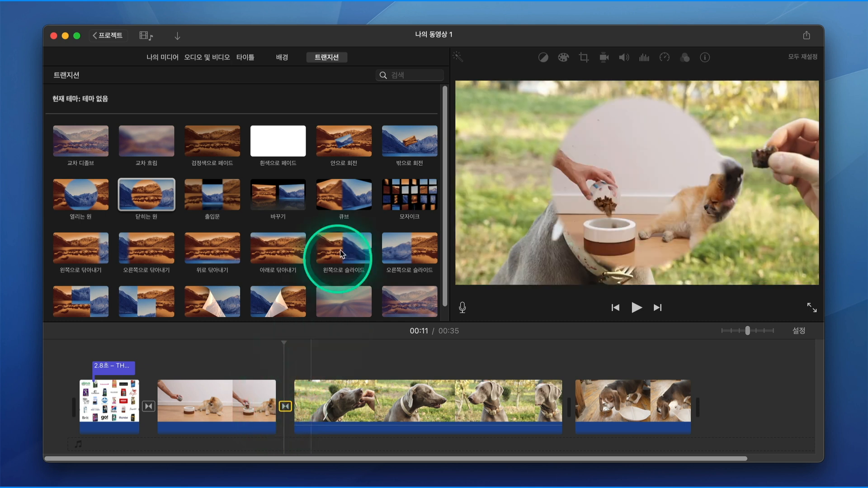
left_click_drag(342, 197, 566, 402)
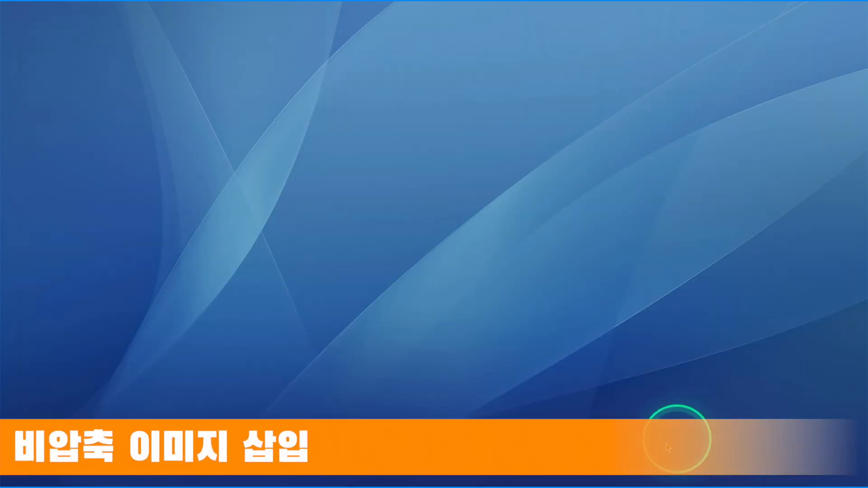
Step: Switch to Keynote and open the image export settings for the images for imovie.key presentation
mouse_move(628, 486)
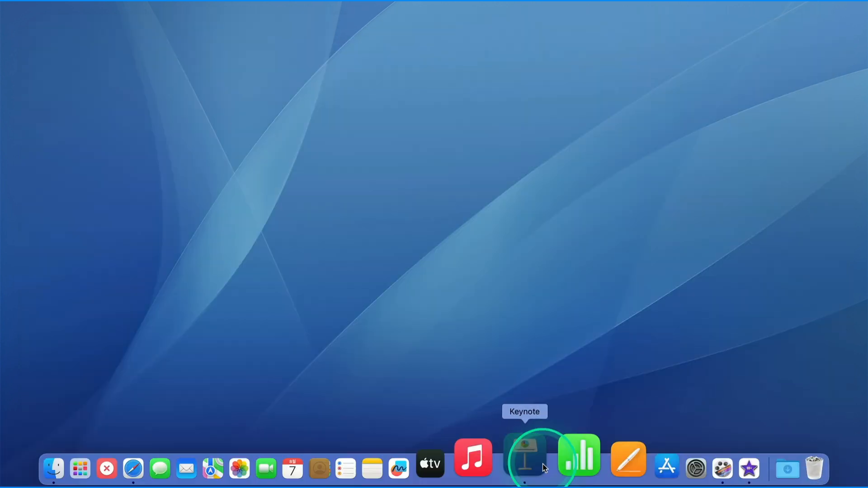
left_click(529, 459)
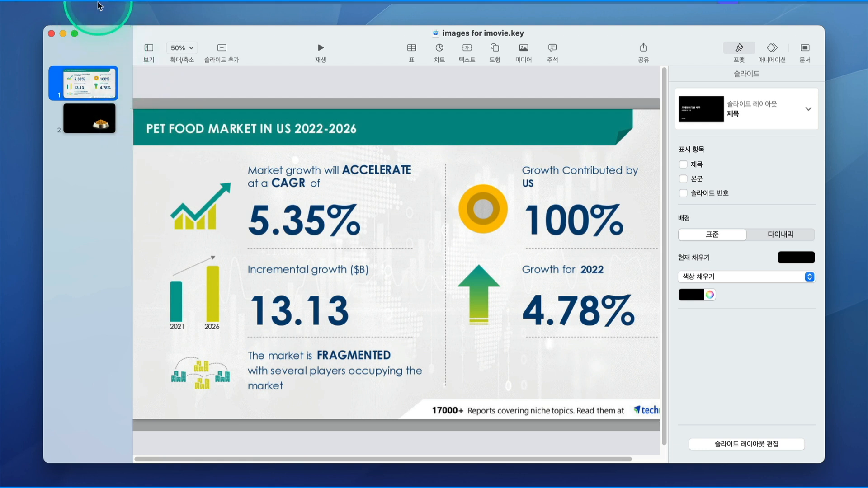
left_click(83, 8)
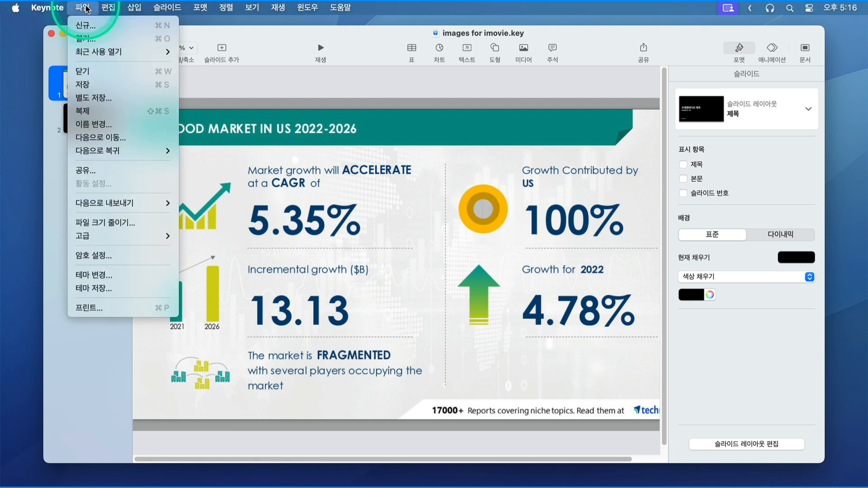
mouse_move(84, 206)
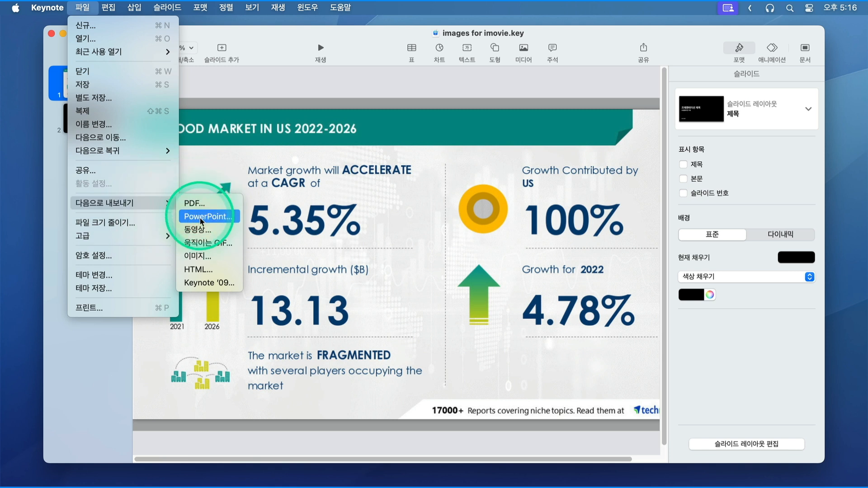
left_click(211, 256)
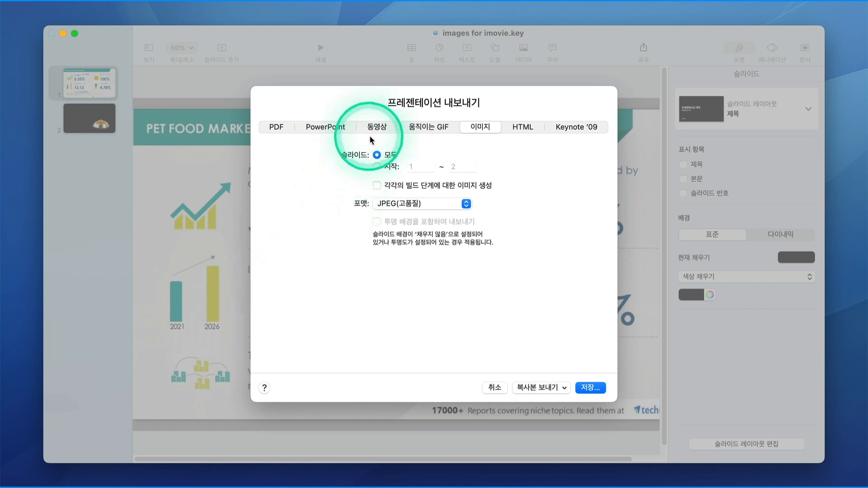
Step: Limit the image export to slides 1 through 1 and set the format to TIFF
left_click(378, 167)
left_click(457, 166)
key("BackSpace")
type("1")
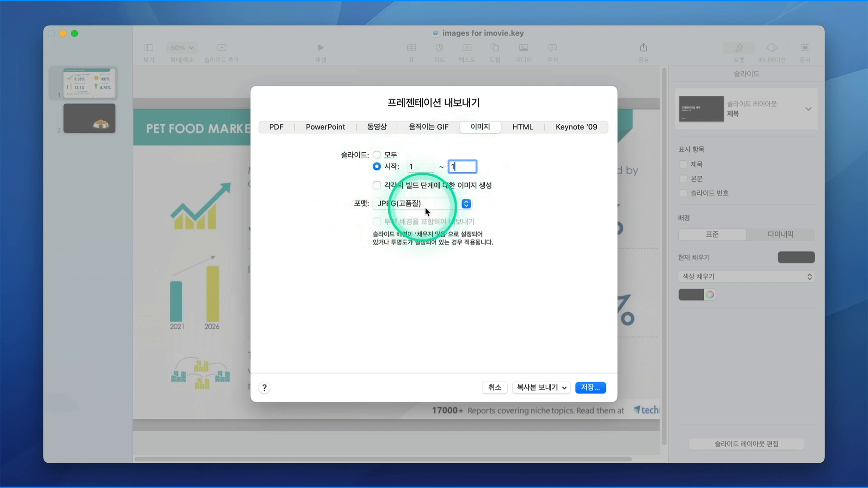
left_click(466, 205)
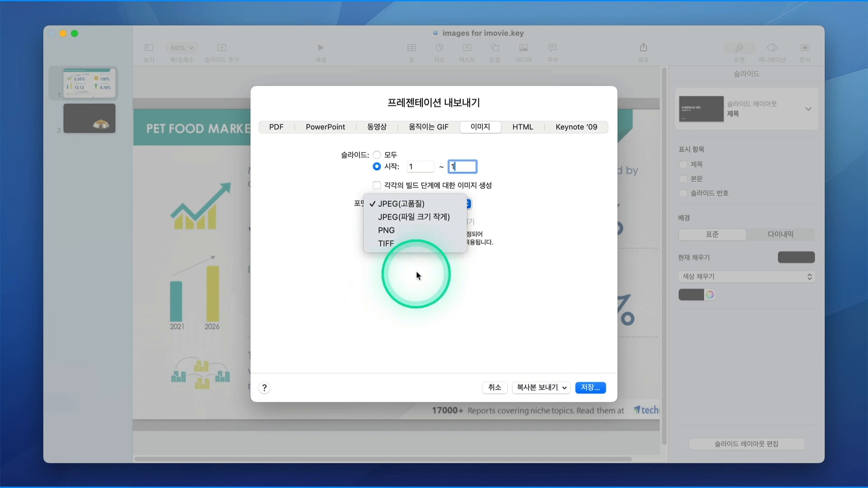
left_click(414, 244)
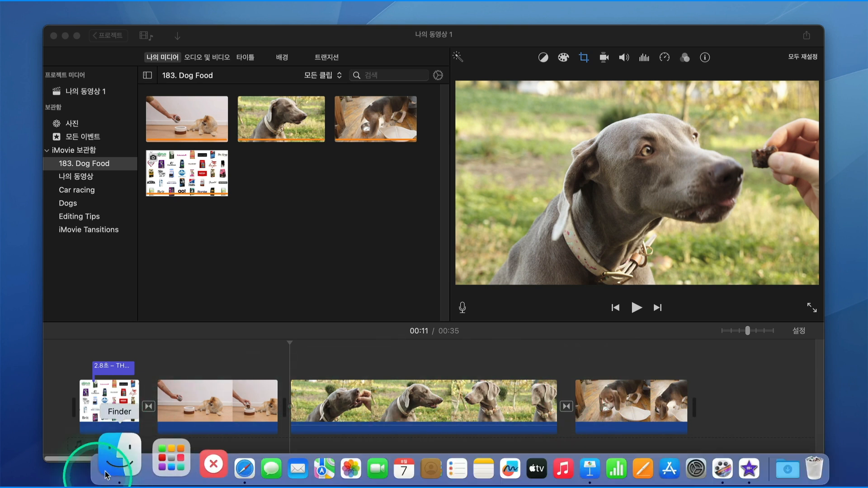
Step: Open Finder and place the exported slide image in the iMovie timeline near the junction of the second and third clips
left_click(107, 459)
left_click_drag(577, 133, 276, 358)
left_click(288, 360)
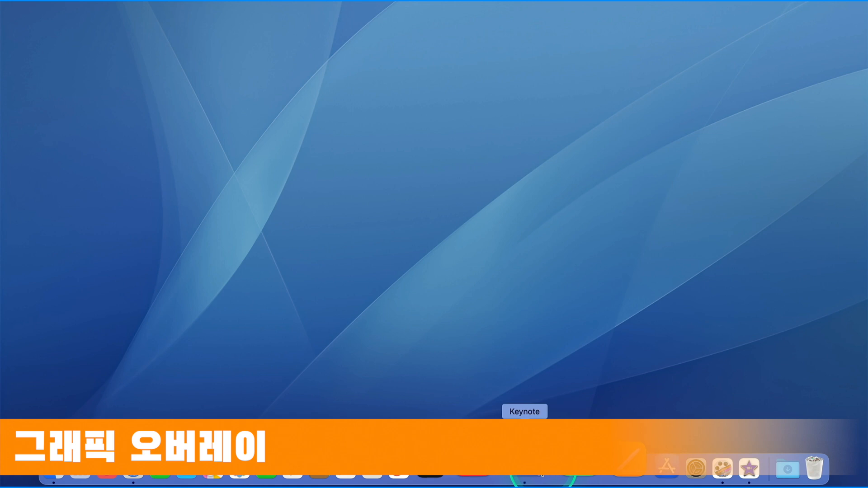
Step: Switch back to Keynote and open slide 2 with the dog food bowl, leaving no object selected
left_click(516, 478)
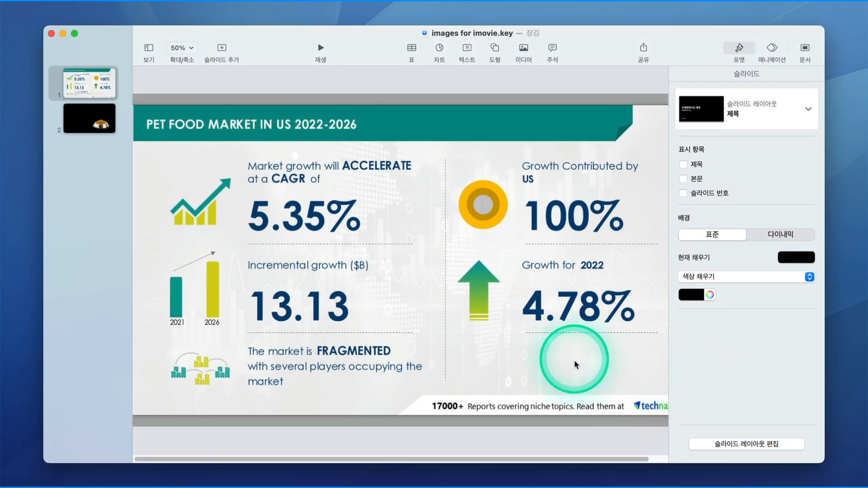
left_click(576, 364)
left_click(84, 140)
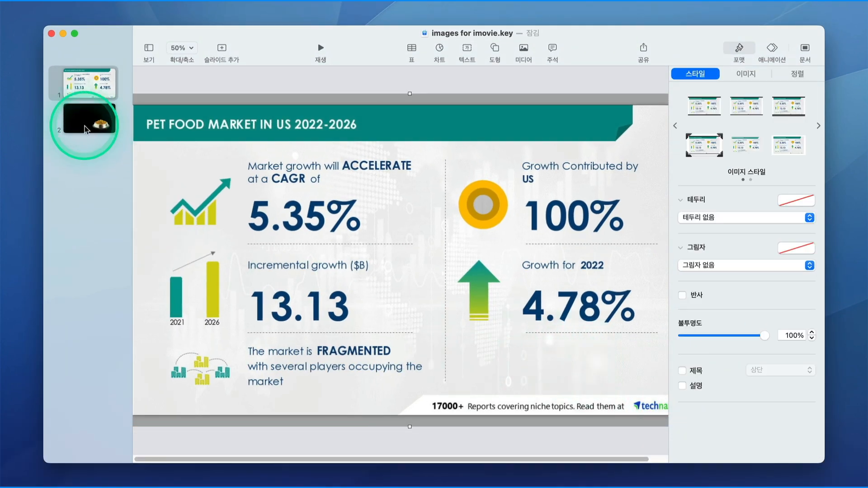
left_click(311, 250)
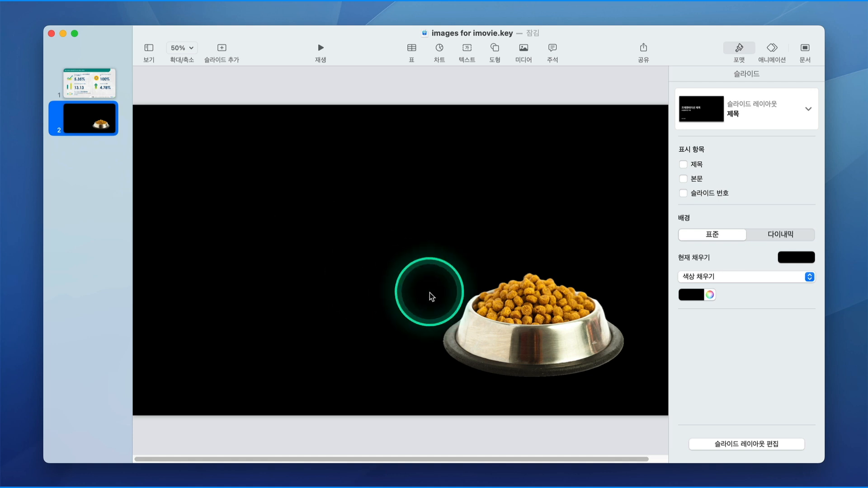
left_click(578, 87)
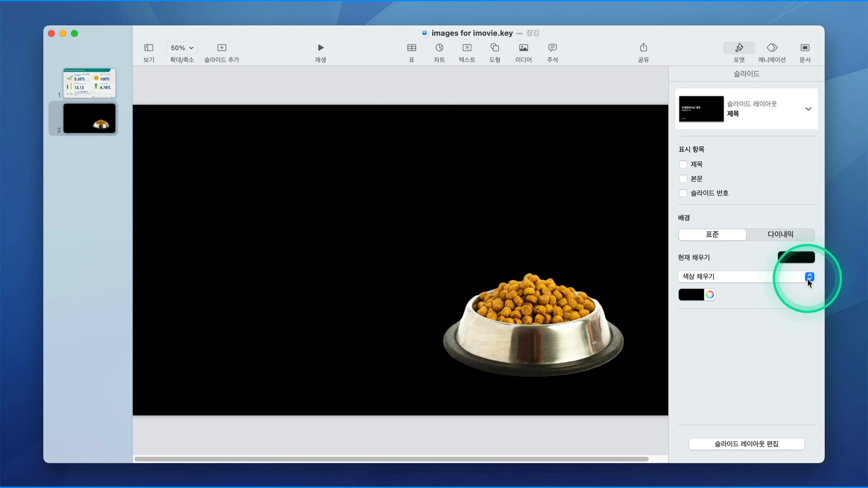
left_click(809, 258)
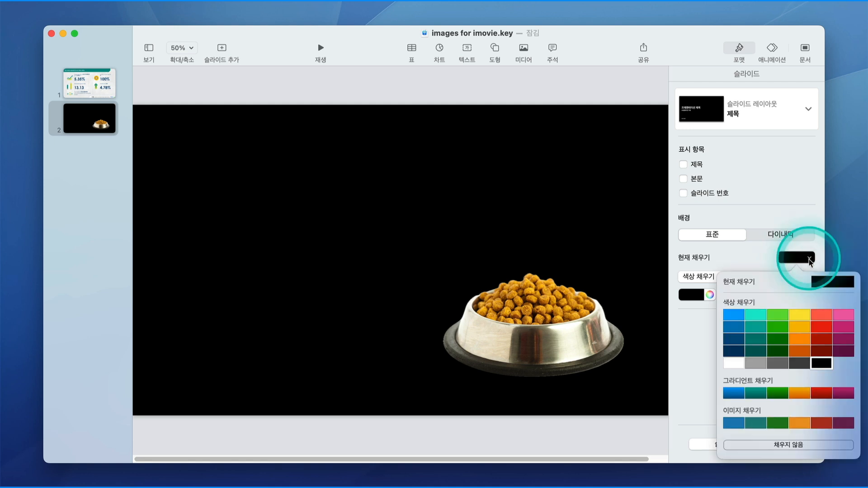
left_click(763, 256)
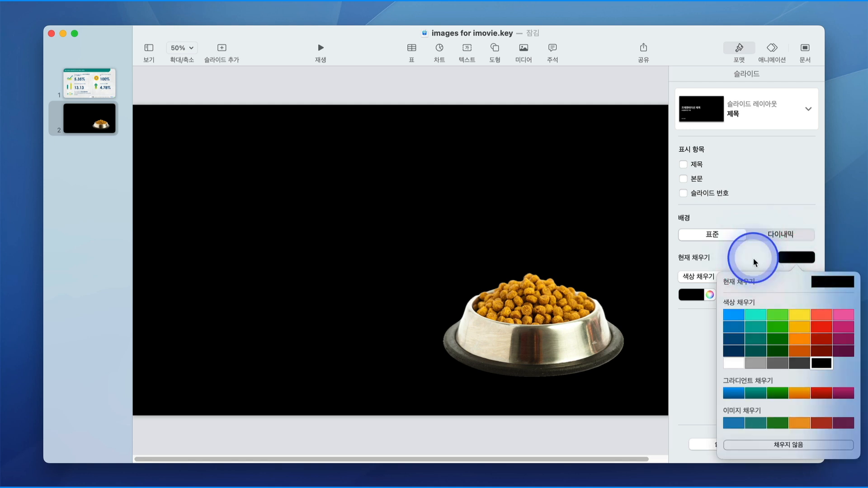
left_click(809, 277)
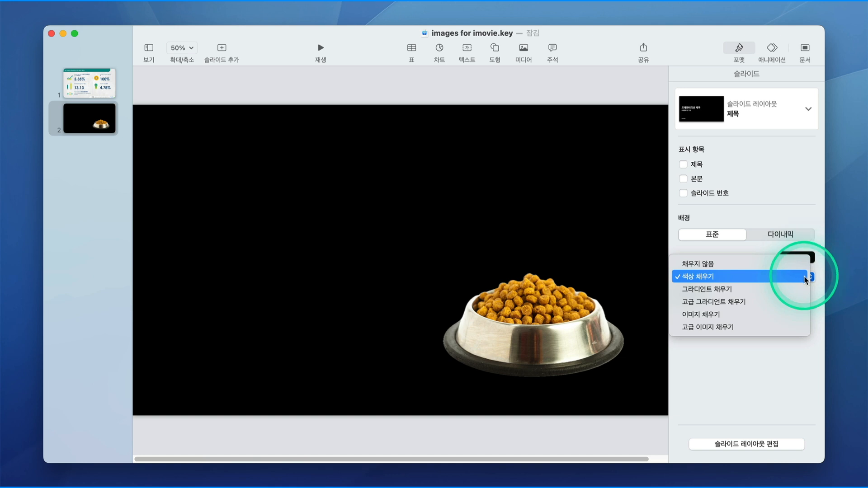
left_click(772, 357)
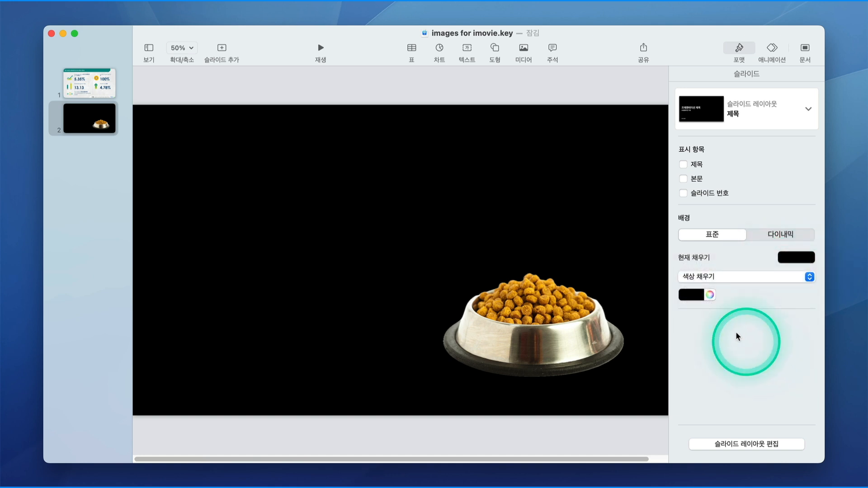
left_click(700, 298)
left_click(733, 297)
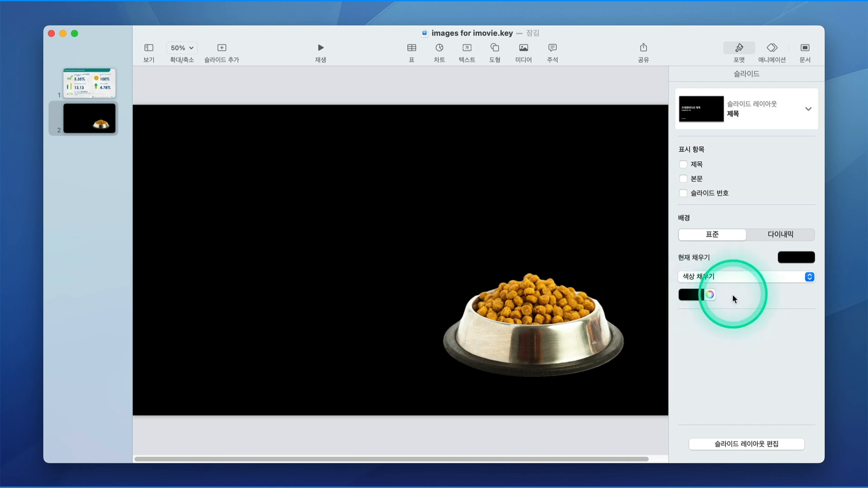
Step: Set the background of slide 2 to no fill and open the presentation's image export settings
left_click(796, 260)
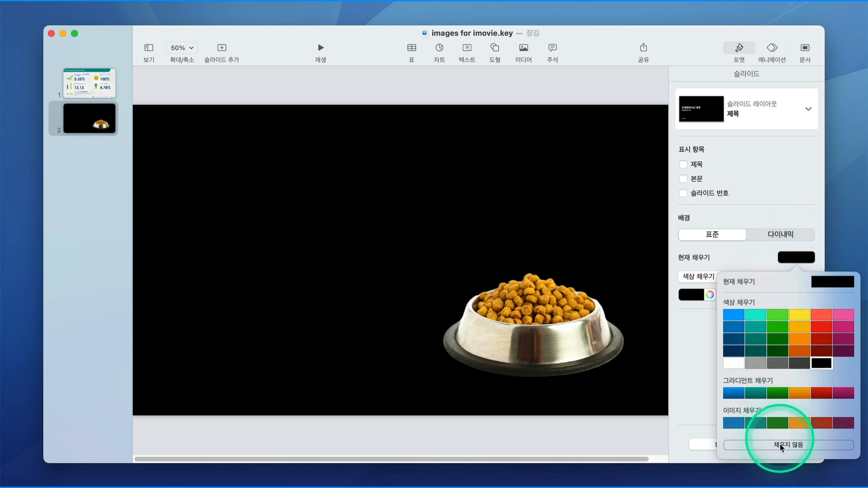
left_click(753, 444)
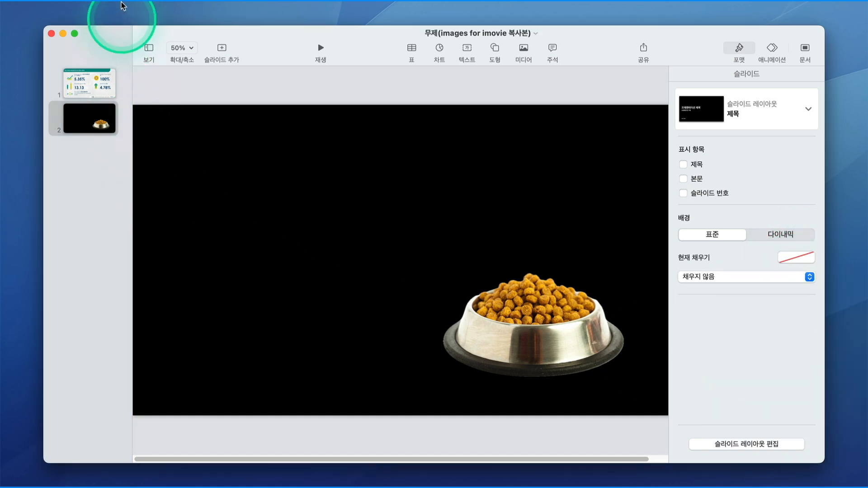
mouse_move(113, 7)
left_click(82, 7)
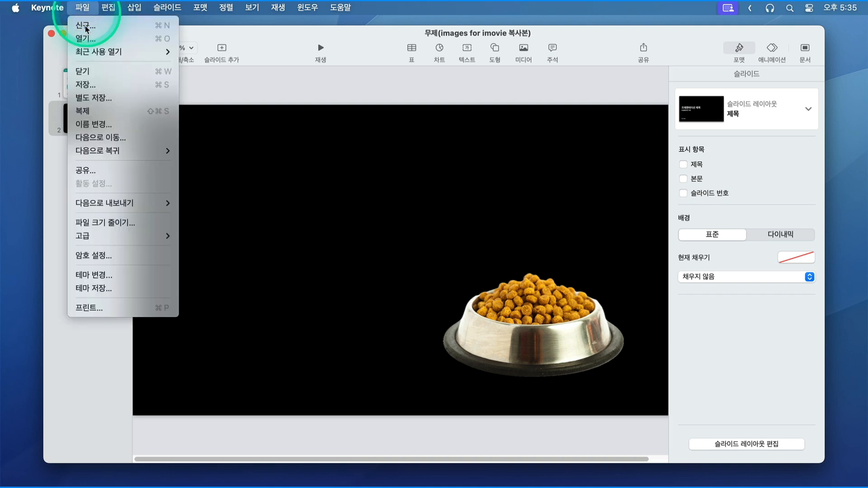
left_click(84, 204)
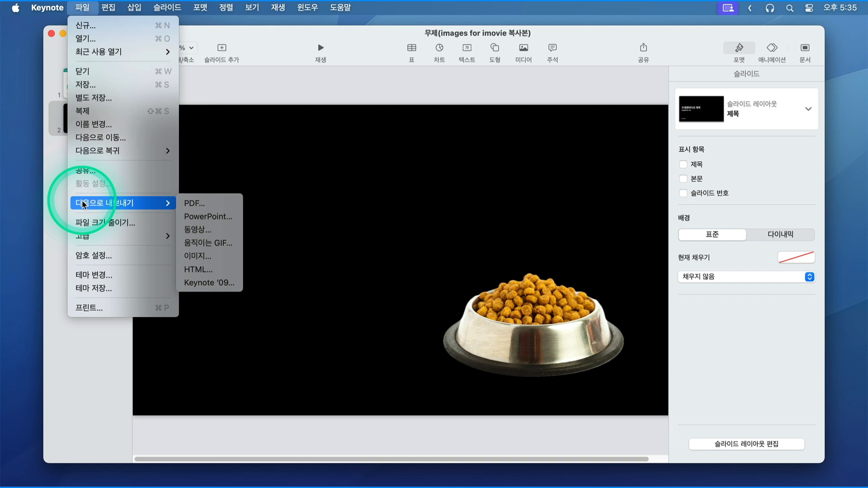
left_click(220, 258)
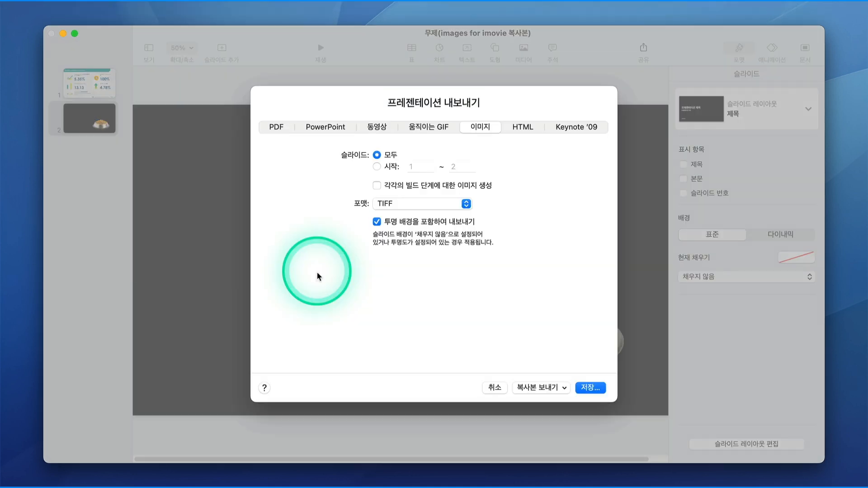
Step: Export only slide 2, from 2 to 2, as a PNG image with a transparent background
left_click(377, 167)
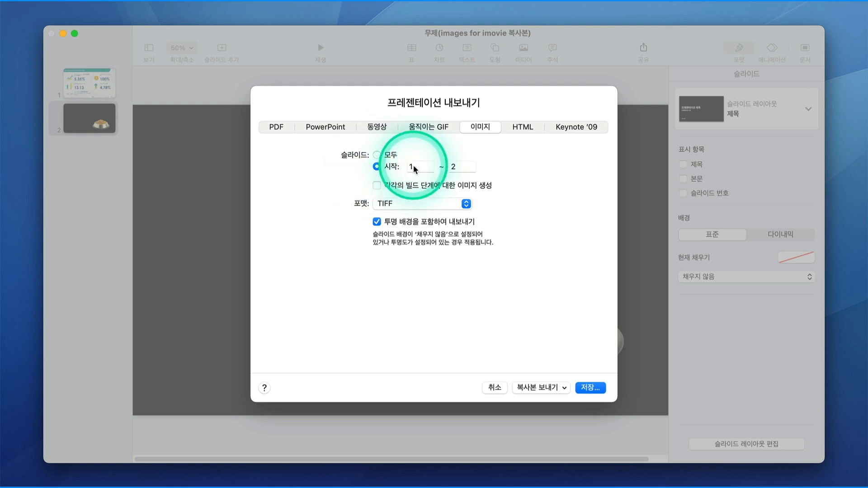
key("BackSpace")
type("2")
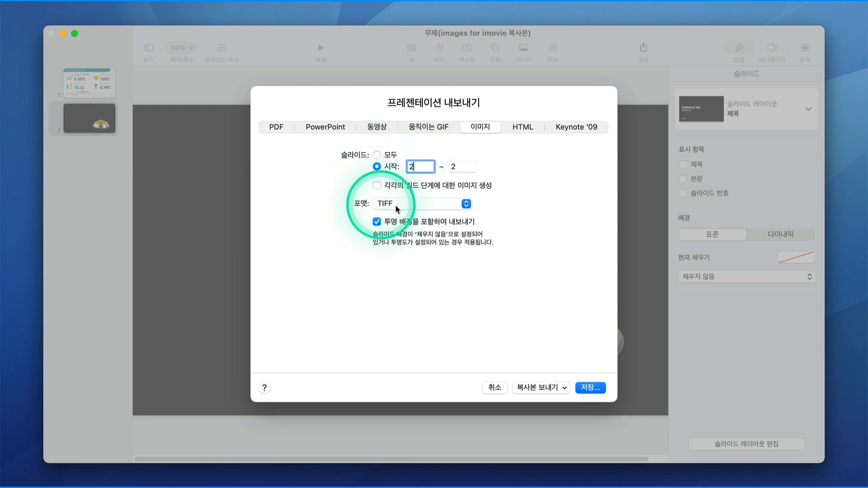
left_click(462, 206)
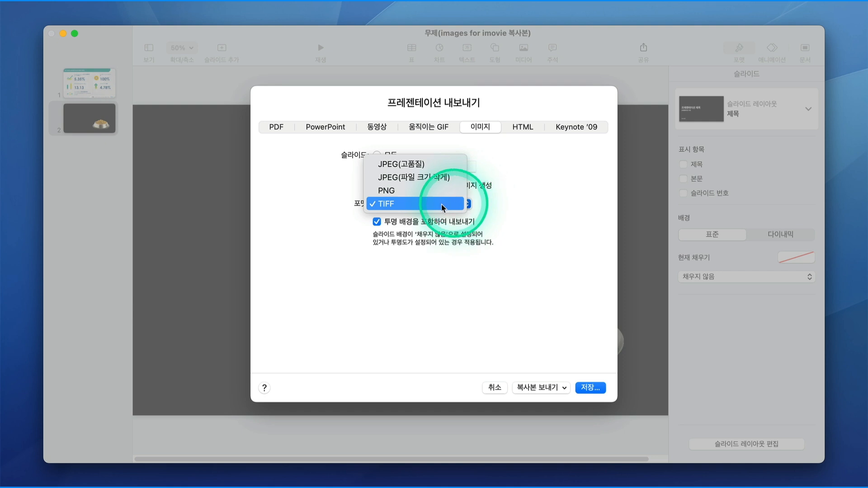
left_click(396, 197)
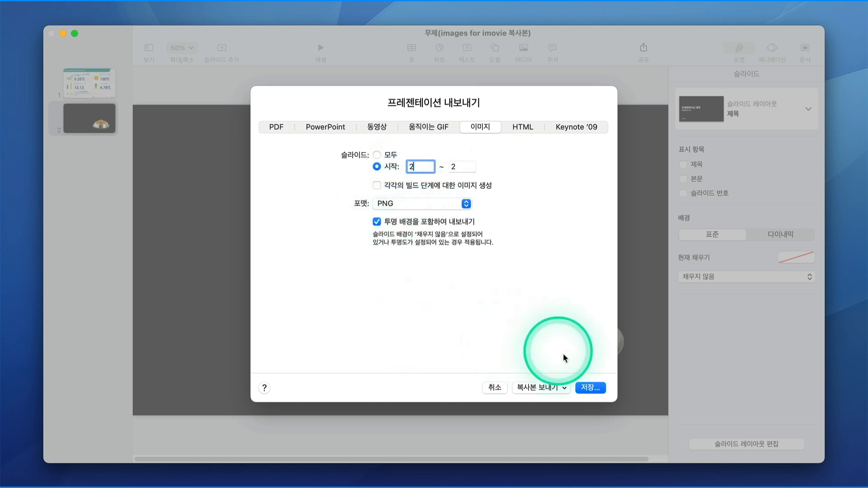
left_click(589, 388)
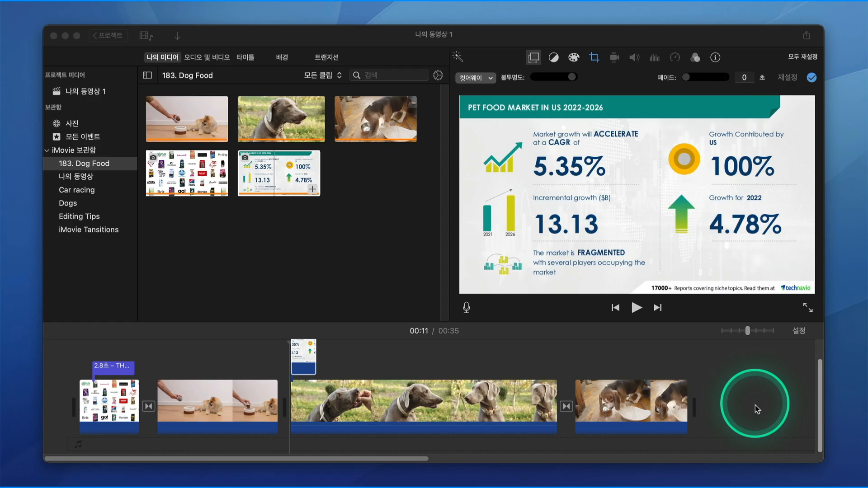
Step: In iMovie, import the exported bowl image from Finder into the 183. Dog Food event and place it above the last timeline clip
left_click(113, 484)
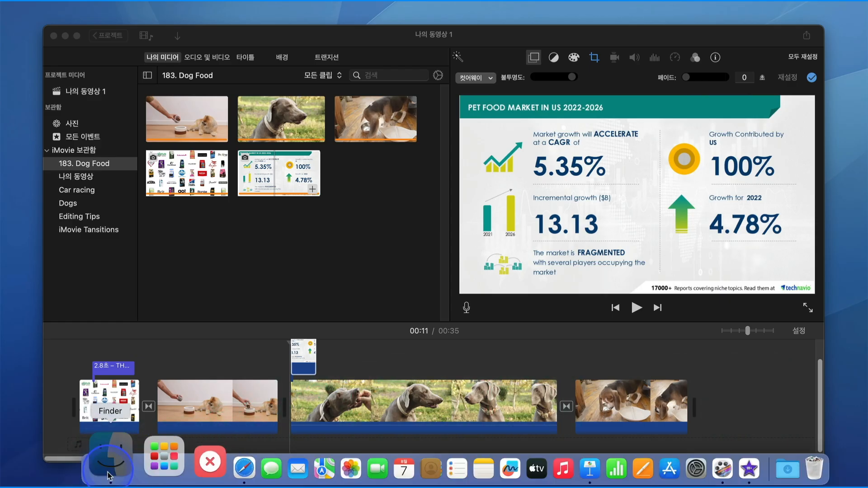
left_click_drag(502, 144, 286, 227)
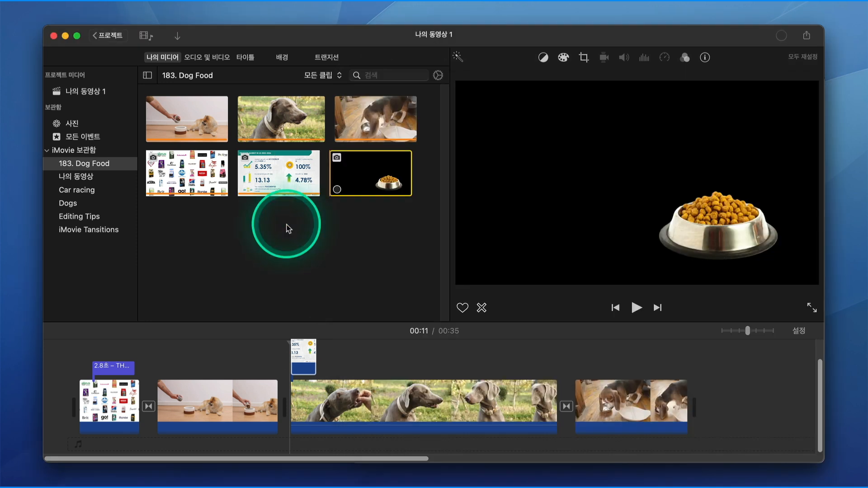
left_click_drag(369, 177, 672, 383)
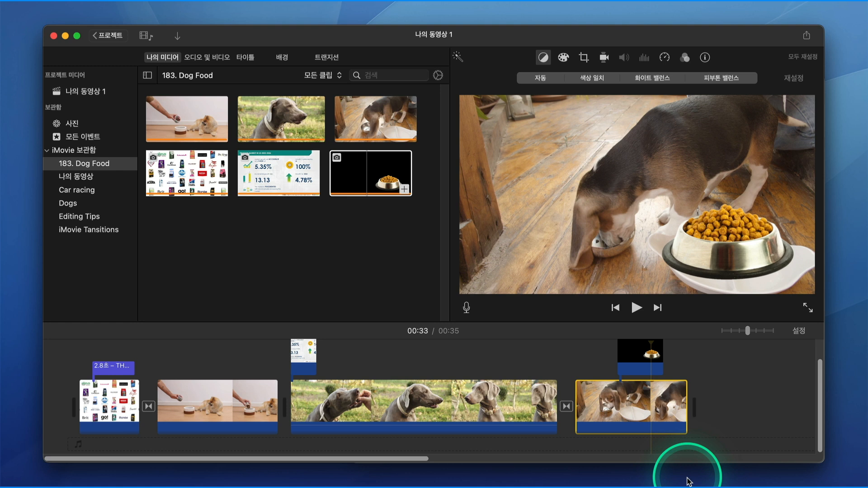
Step: Set the dog food bowl overlay above the last clip to the picture-in-picture mode
left_click(640, 364)
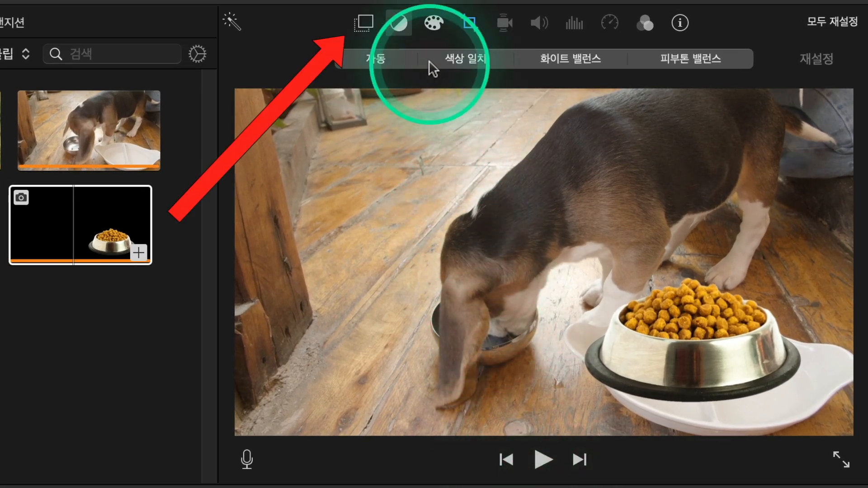
left_click(363, 28)
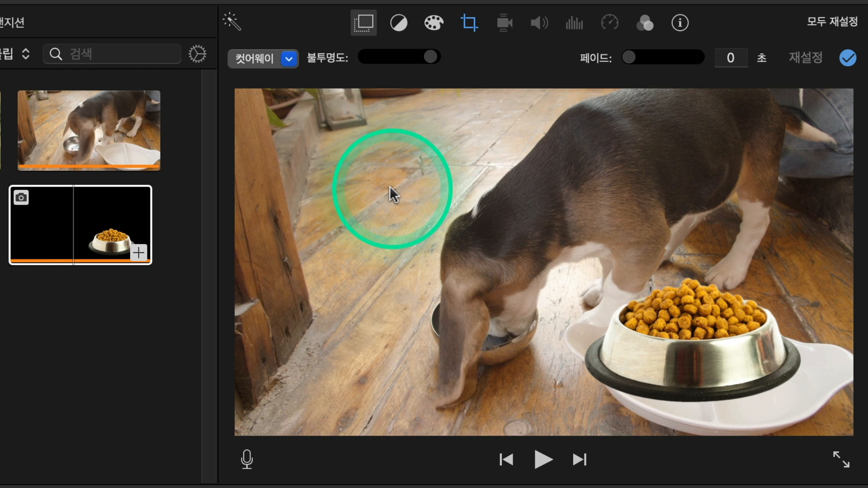
left_click(292, 64)
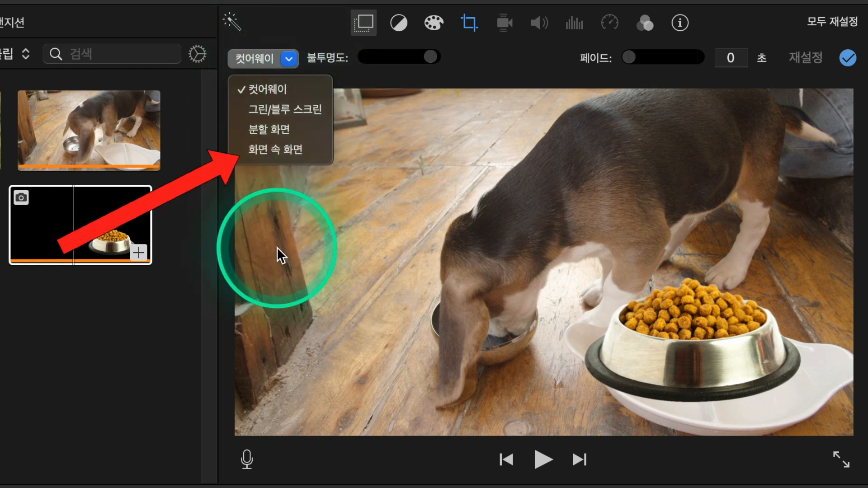
left_click(290, 151)
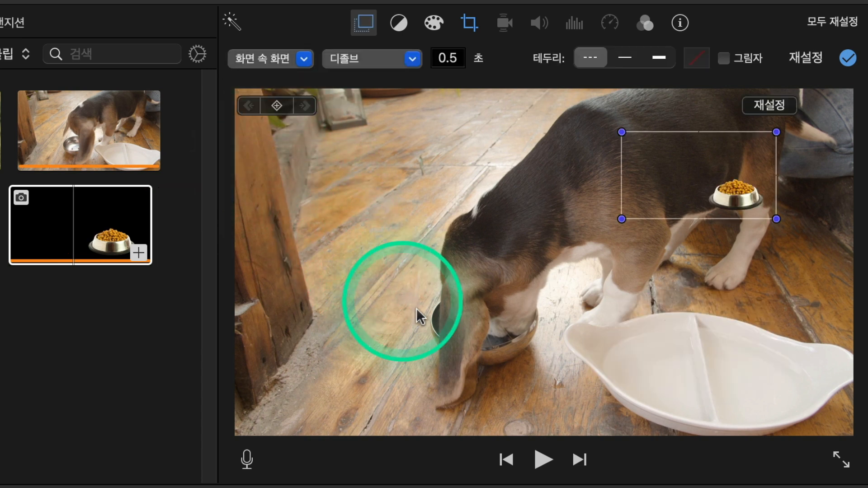
Step: Enlarge the picture-in-picture bowl overlay and move the bowl to the upper-left area of the video frame
left_click_drag(622, 221, 235, 422)
left_click(624, 425)
left_click(842, 439)
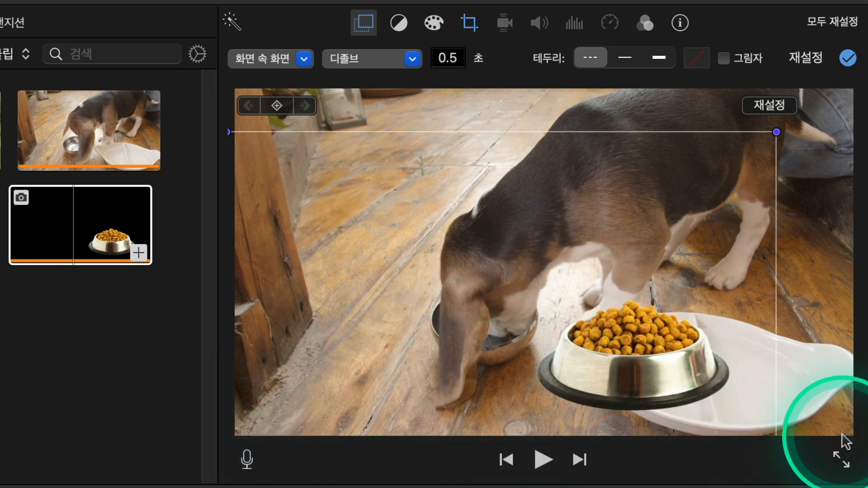
left_click_drag(644, 348, 372, 180)
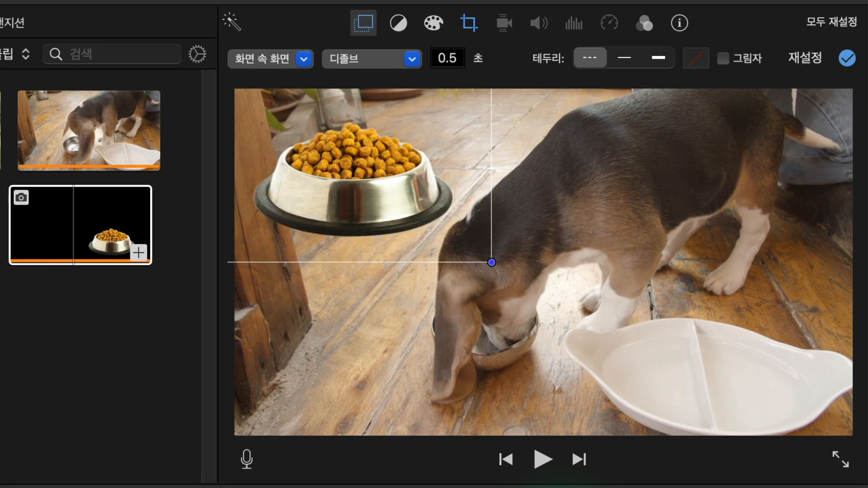
left_click(307, 61)
left_click(298, 84)
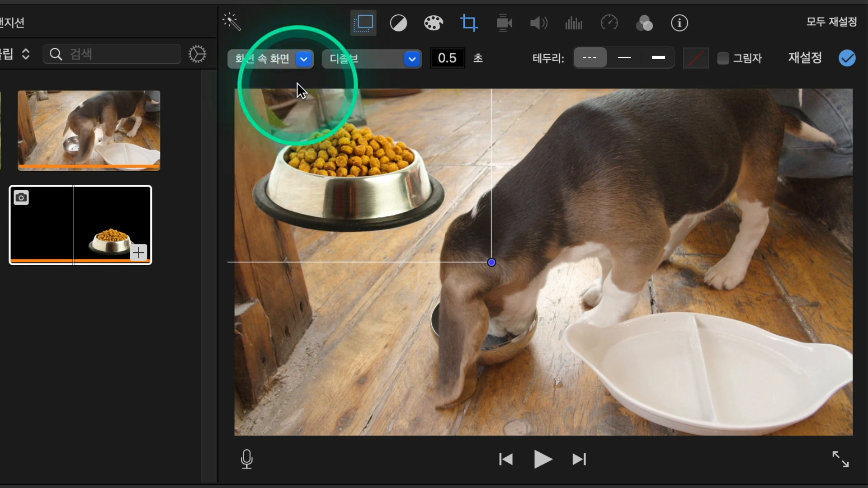